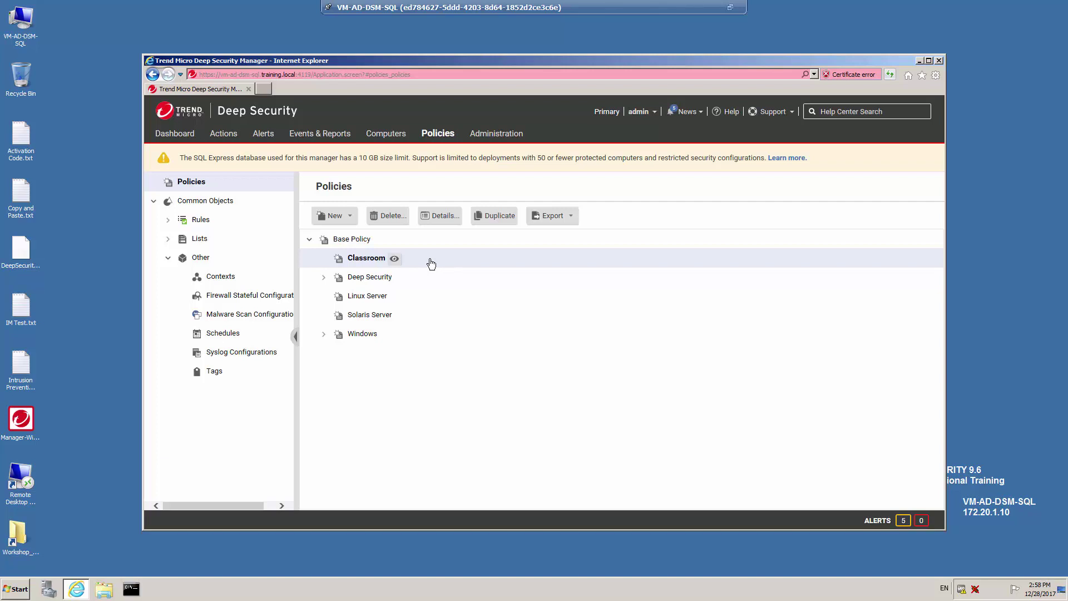
Open the Classroom policy editor and go to its Web Reputation section
double_click(431, 263)
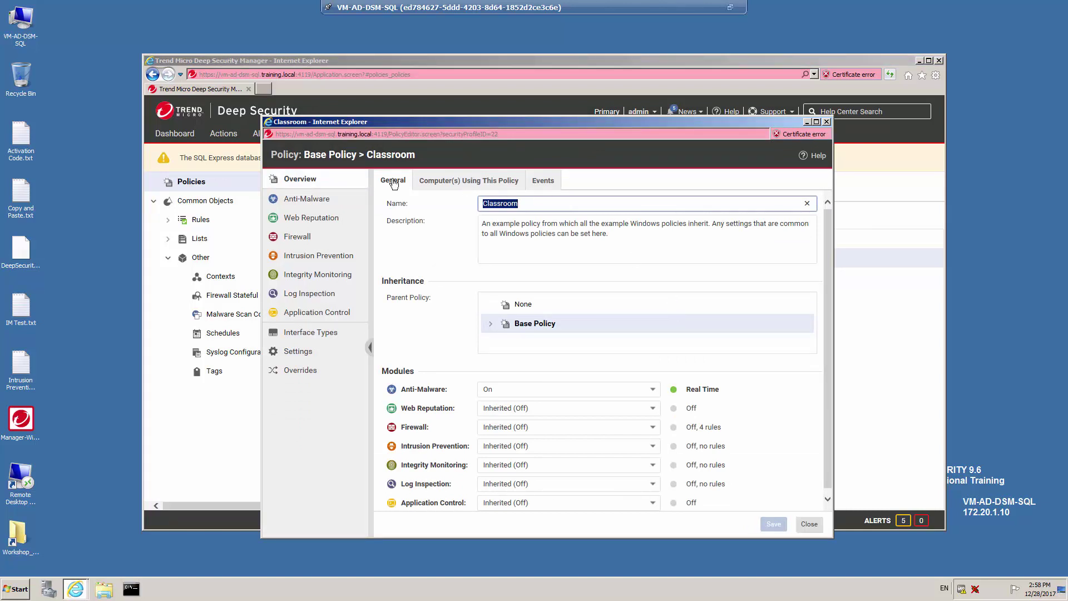
left_click(313, 225)
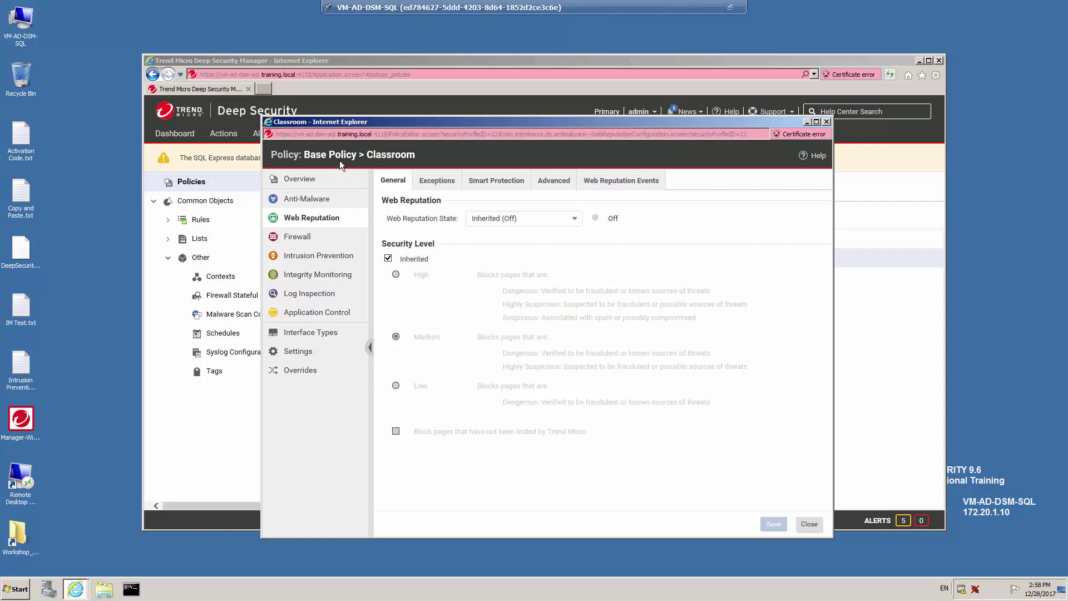
Set Web Reputation to On with its own non-inherited Medium security level, and save the Classroom policy
left_click(575, 220)
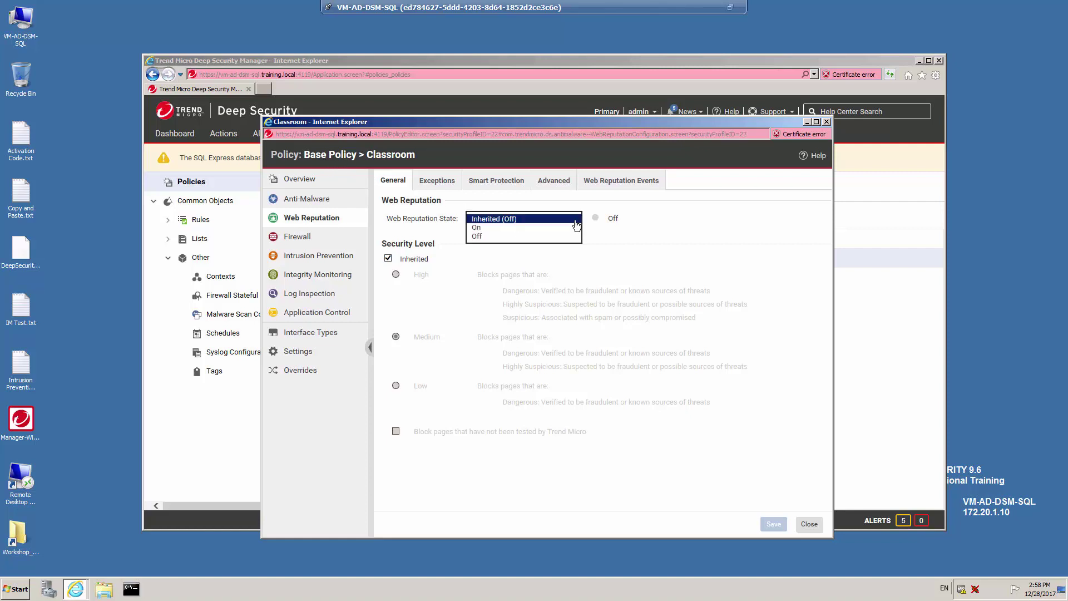
left_click(496, 230)
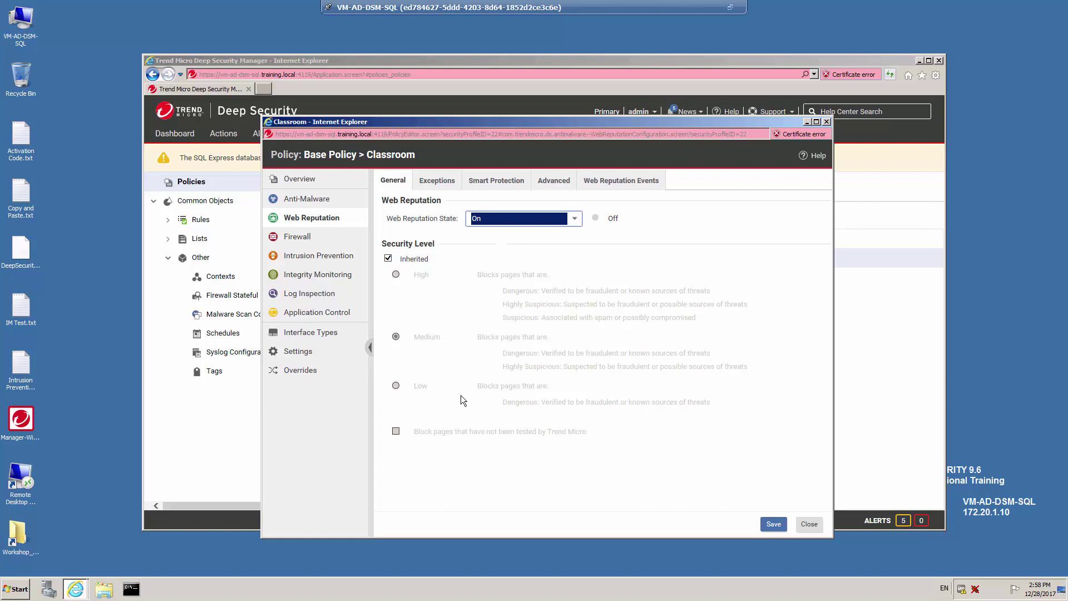
left_click(388, 258)
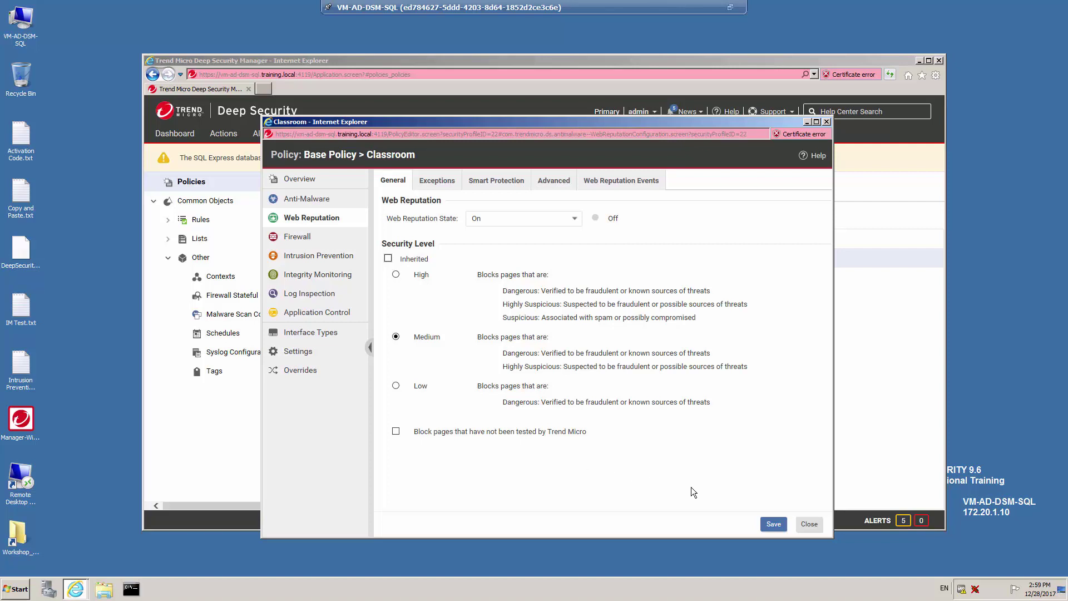
left_click(783, 524)
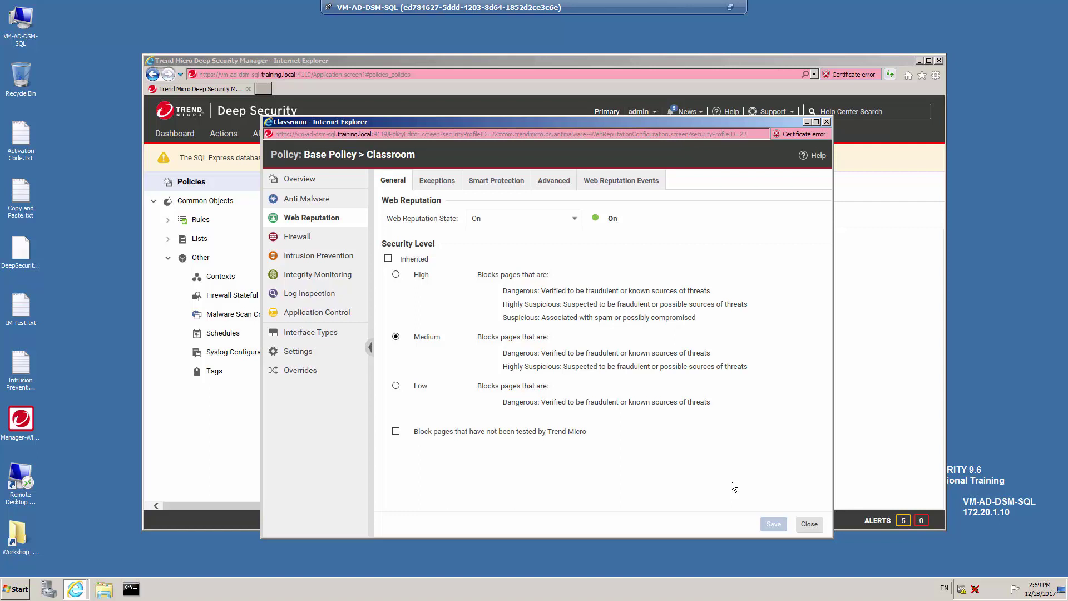
Review the Allowed and Blocked URL exception boxes, then view the Smart Protection server settings
left_click(438, 182)
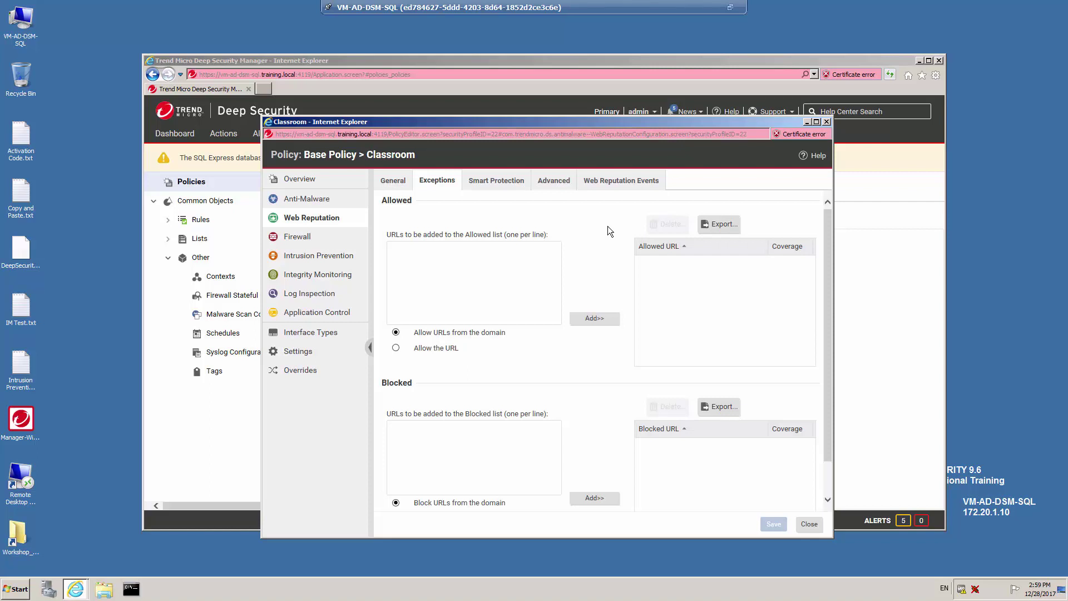
left_click(464, 267)
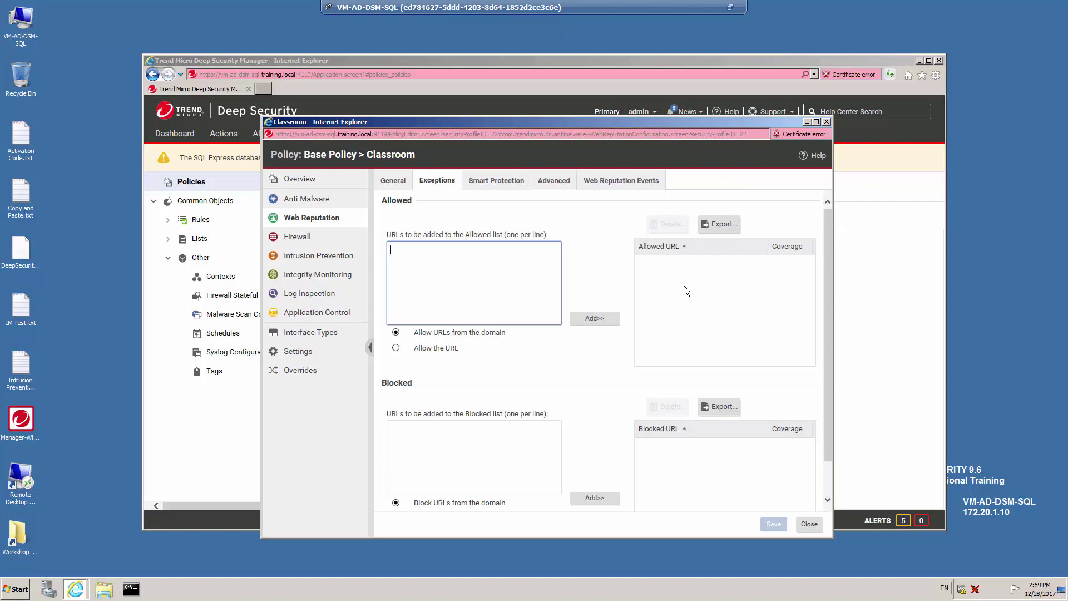
scroll(604, 363, "down", 1)
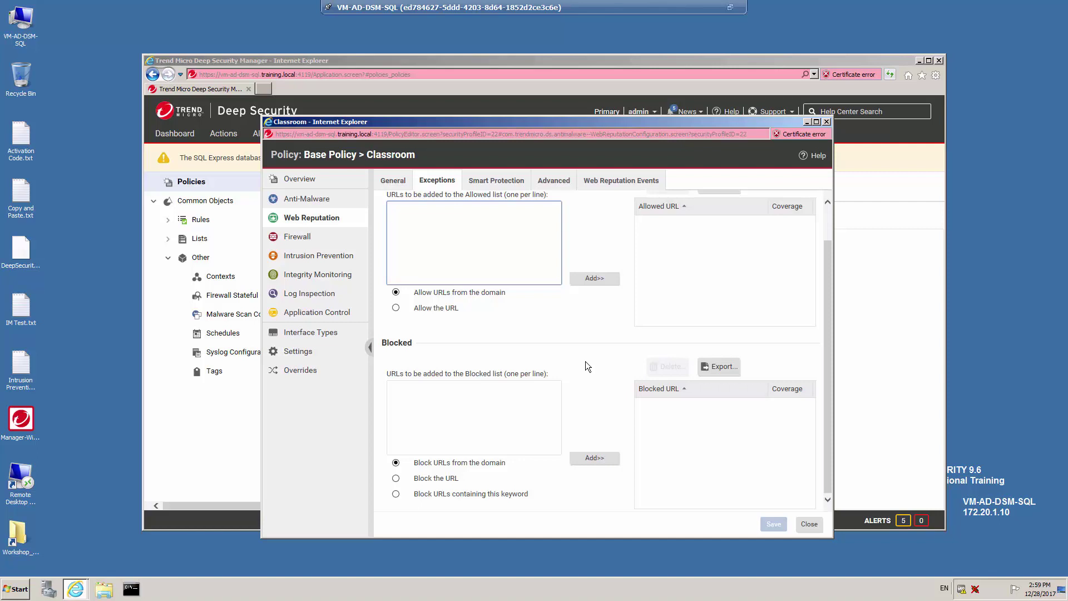
left_click(412, 391)
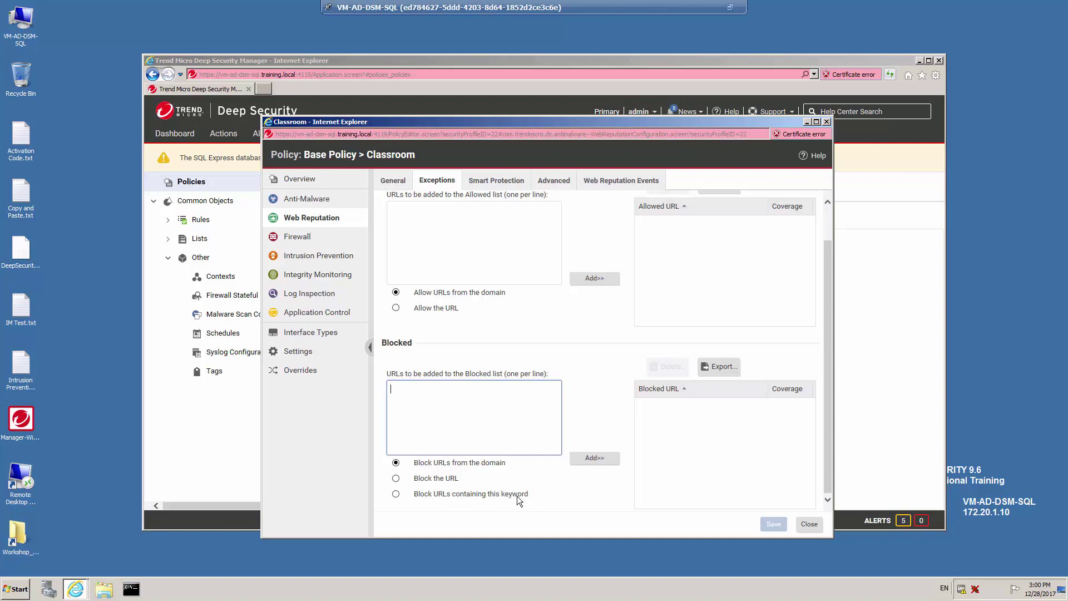
left_click(502, 179)
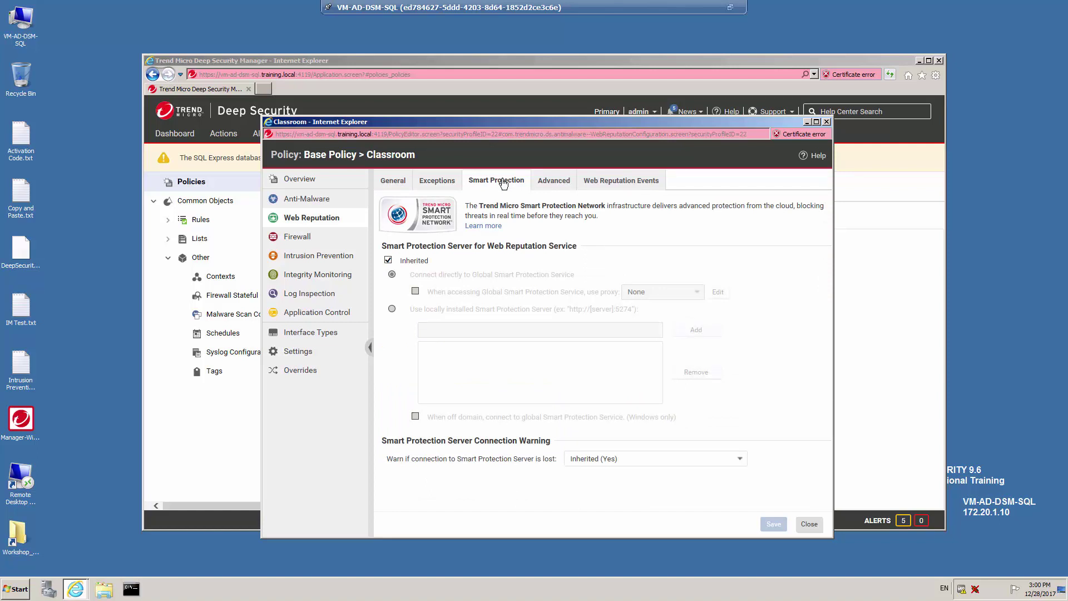
Stop inheriting the Smart Protection server and connect directly to Global Smart Protection Service
left_click(389, 261)
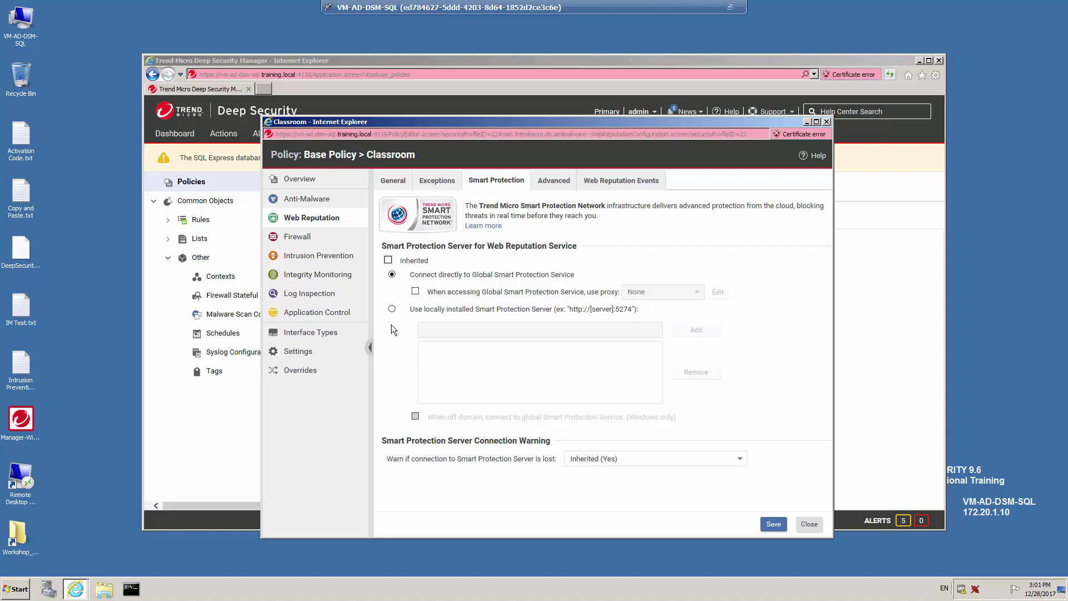
left_click(392, 309)
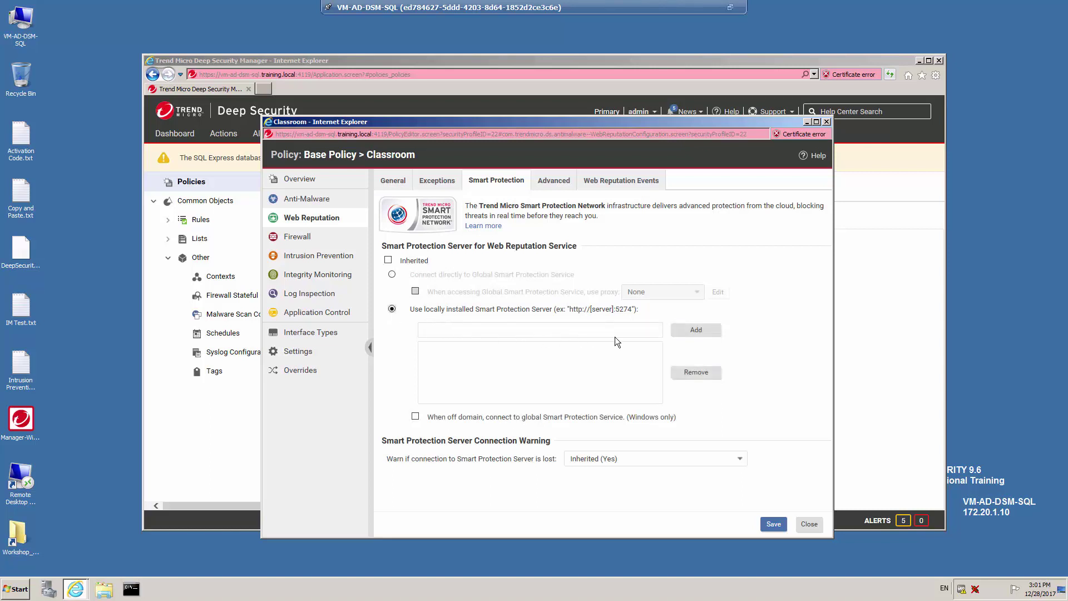
left_click(392, 275)
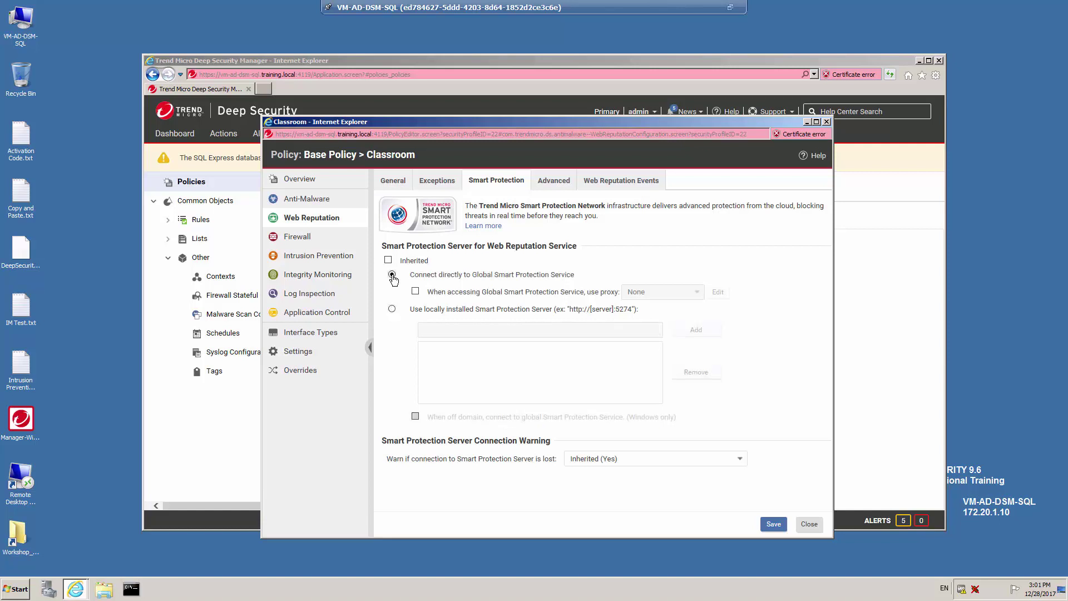
left_click(553, 180)
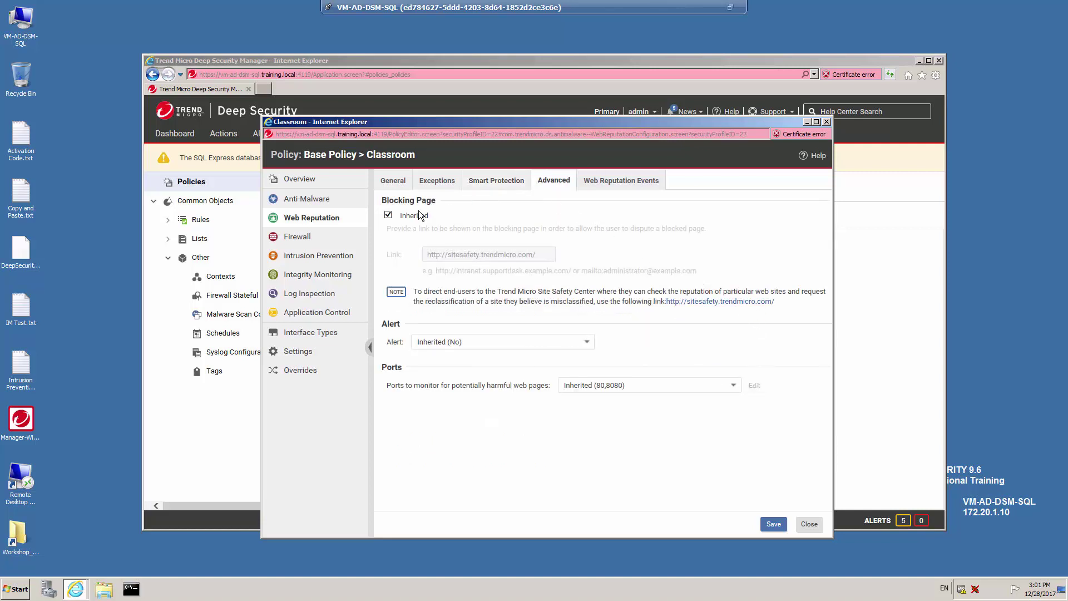
Uncheck Blocking Page inheritance, check the empty Web Reputation Events list, and close the editor
left_click(388, 216)
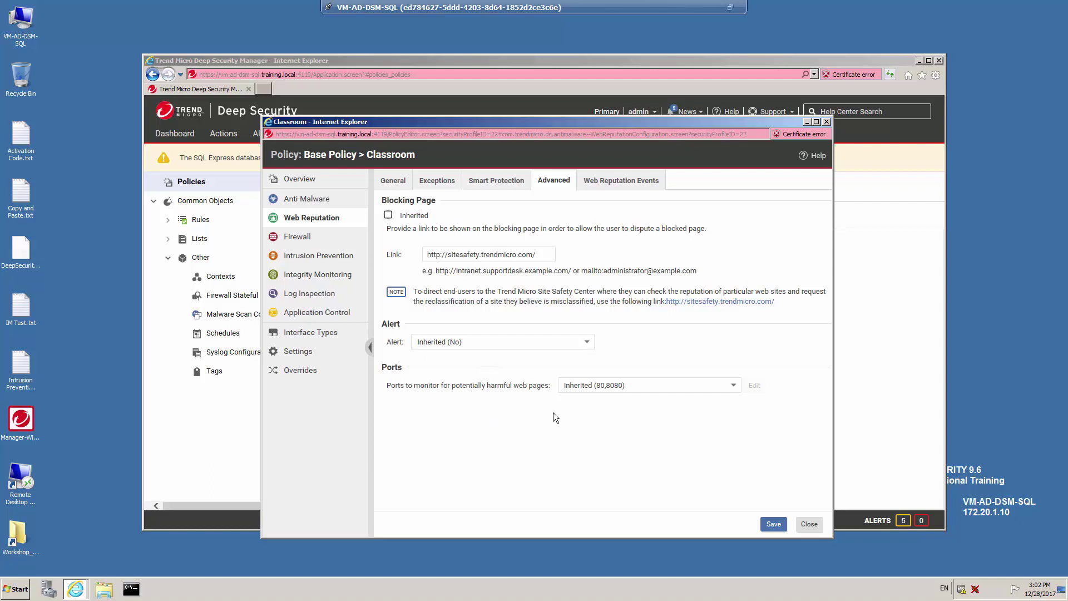
left_click(623, 179)
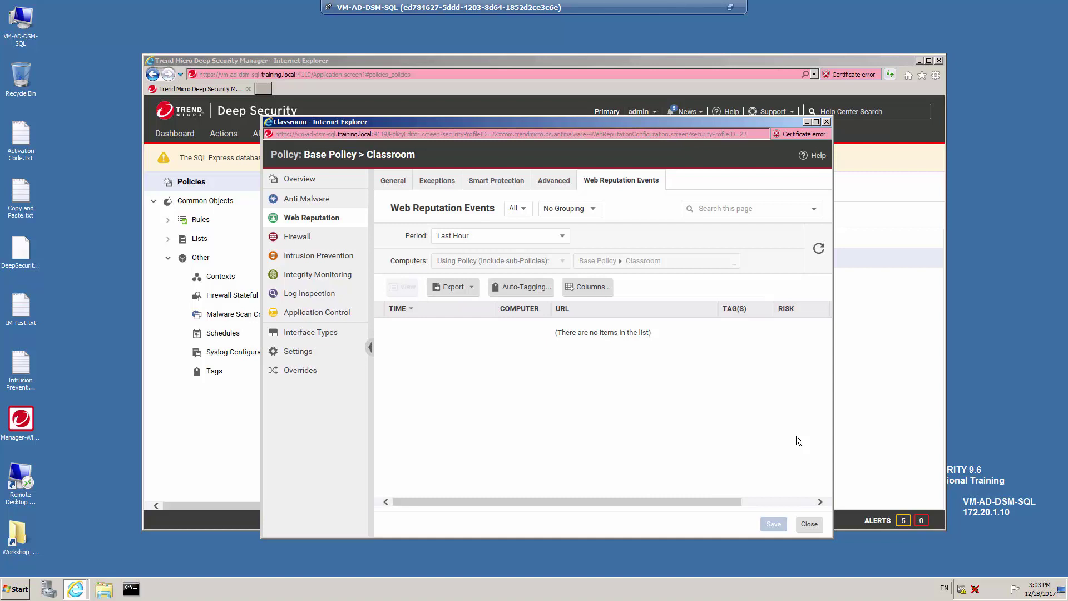
left_click(810, 525)
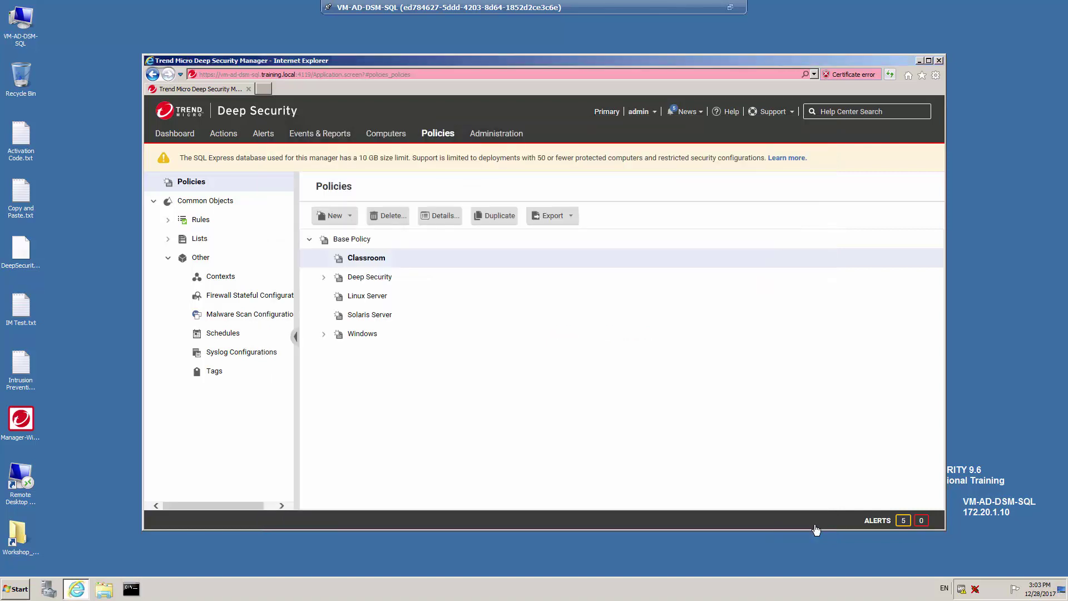
Confirm vm-dsr uses the Classroom policy, then view System Events with the Classroom policy updates
left_click(388, 136)
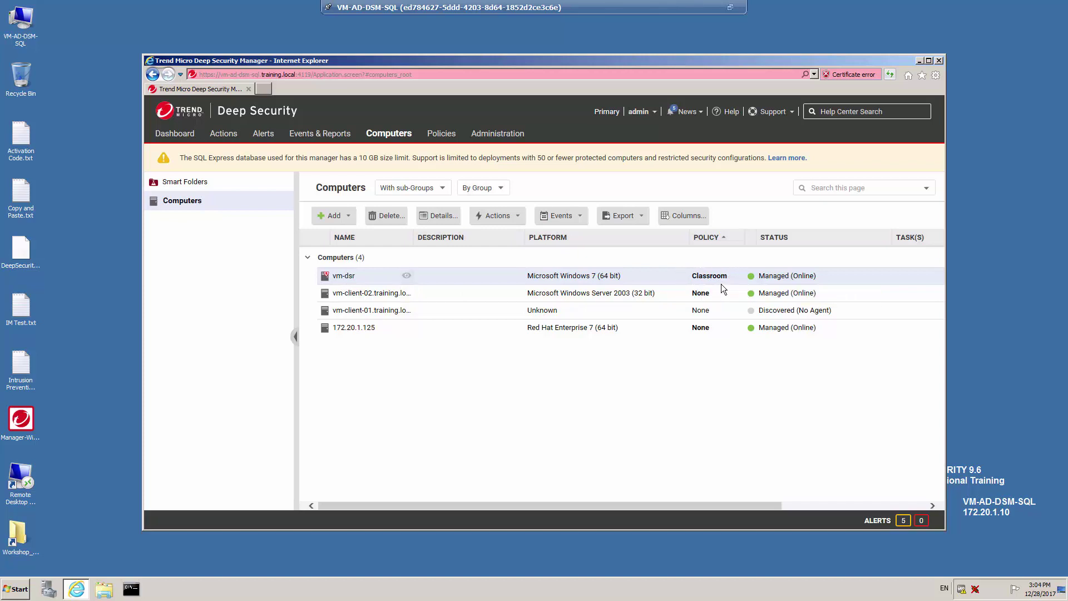
mouse_move(722, 287)
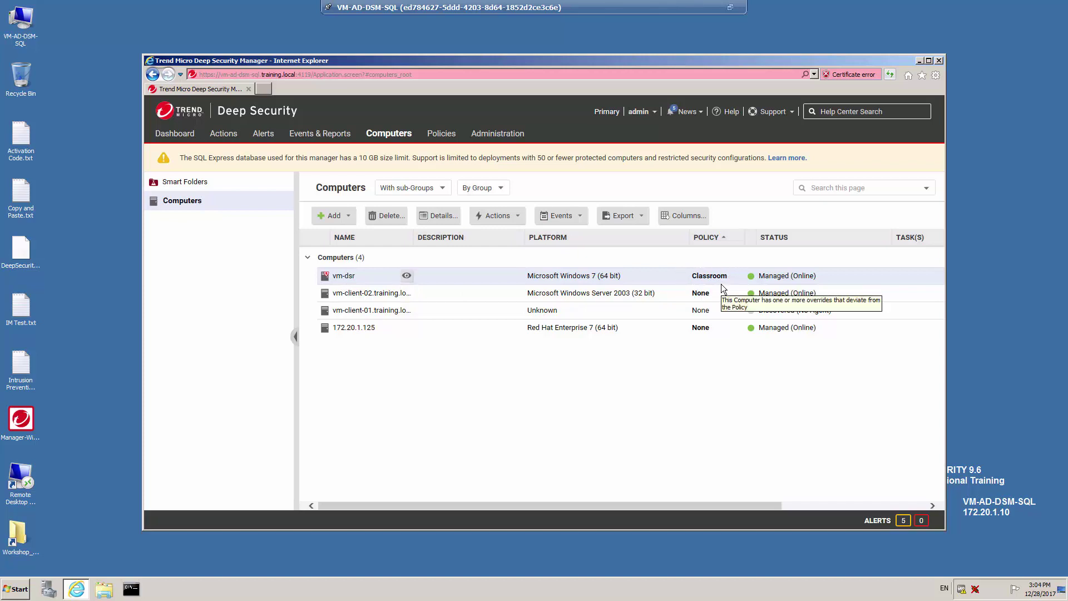
left_click(308, 136)
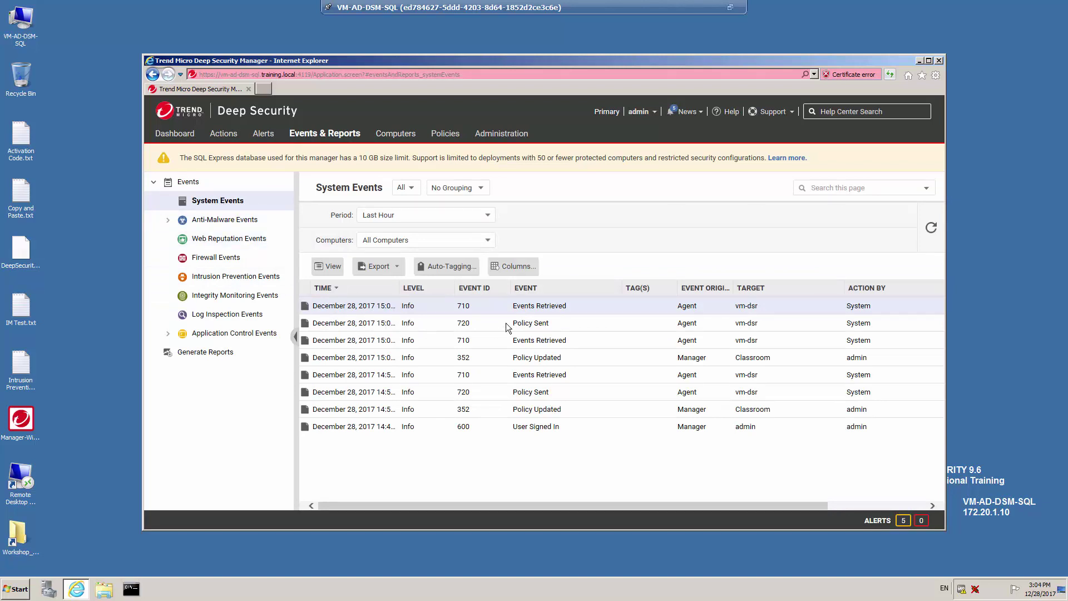
Open the details of vm-dsr's Policy Sent event
double_click(531, 325)
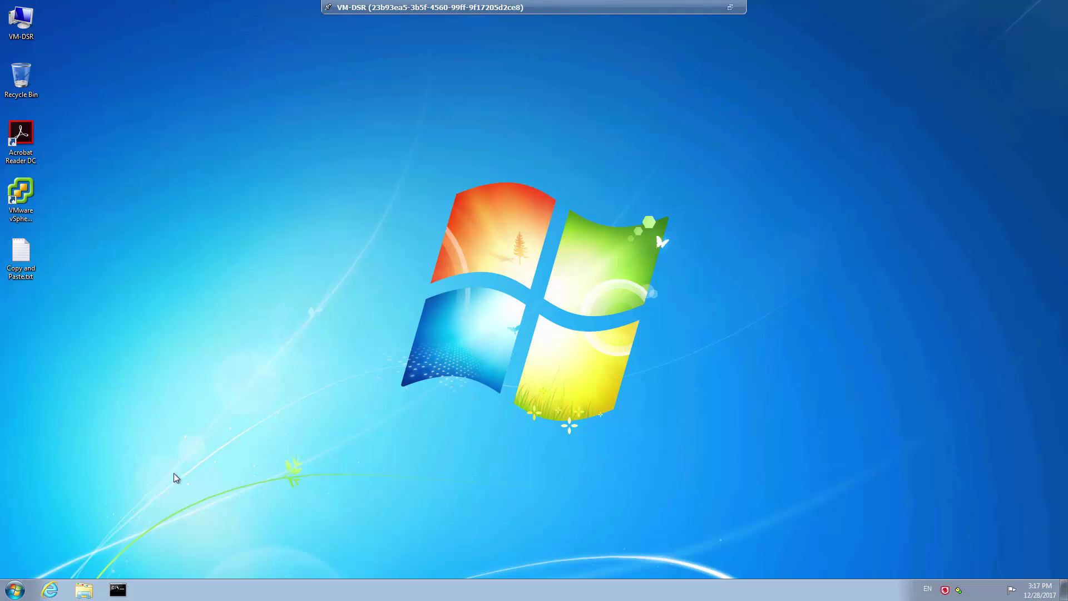
Launch Internet Explorer on vm-dsr and load wrs81.winshipway.com, which is rated Safe
left_click(50, 590)
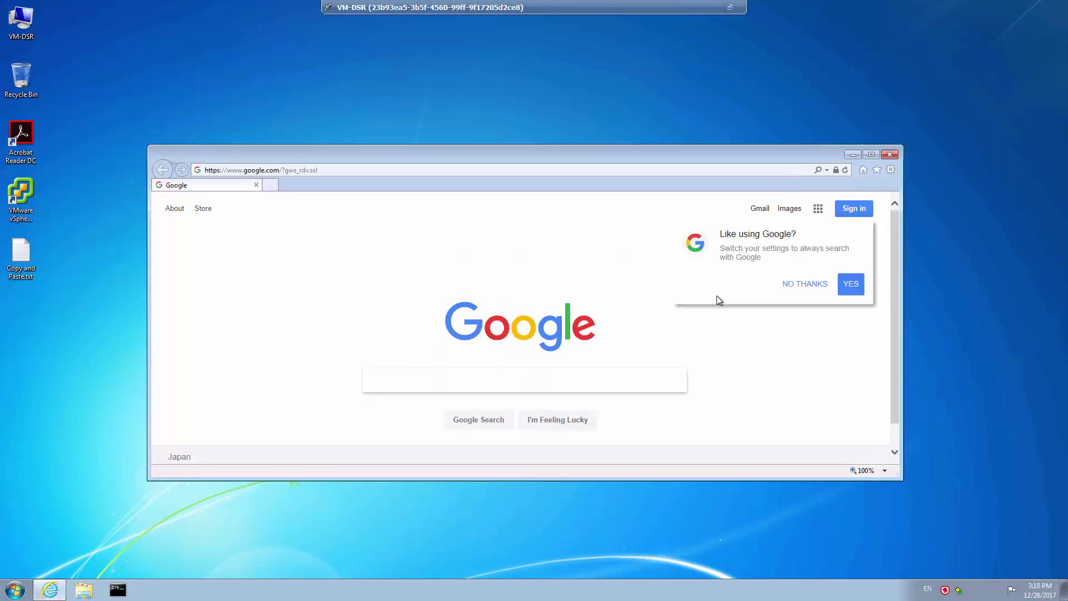
left_click(346, 169)
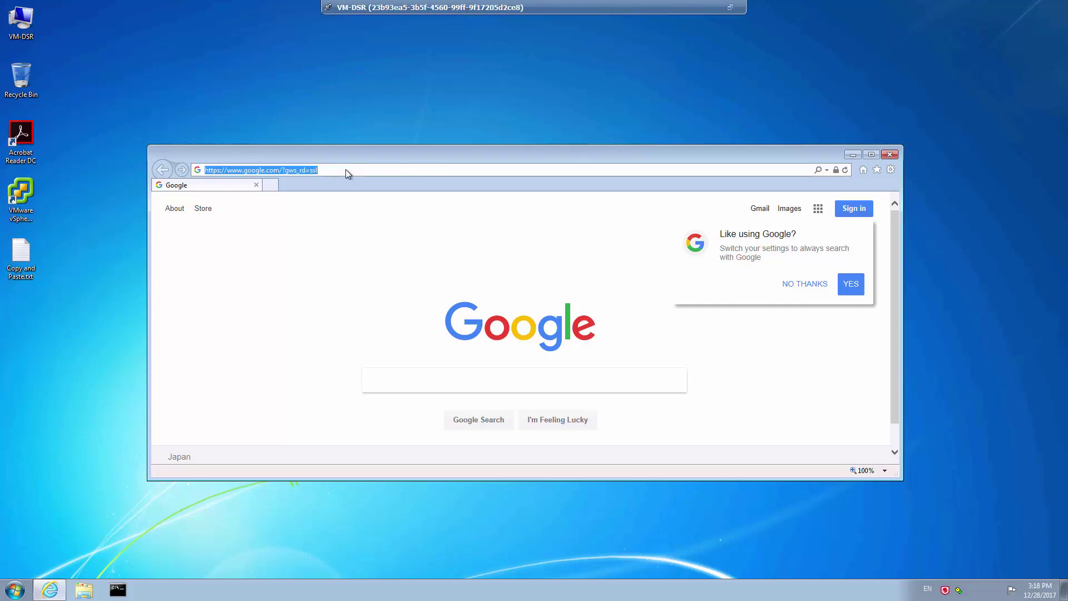
type("wrs81")
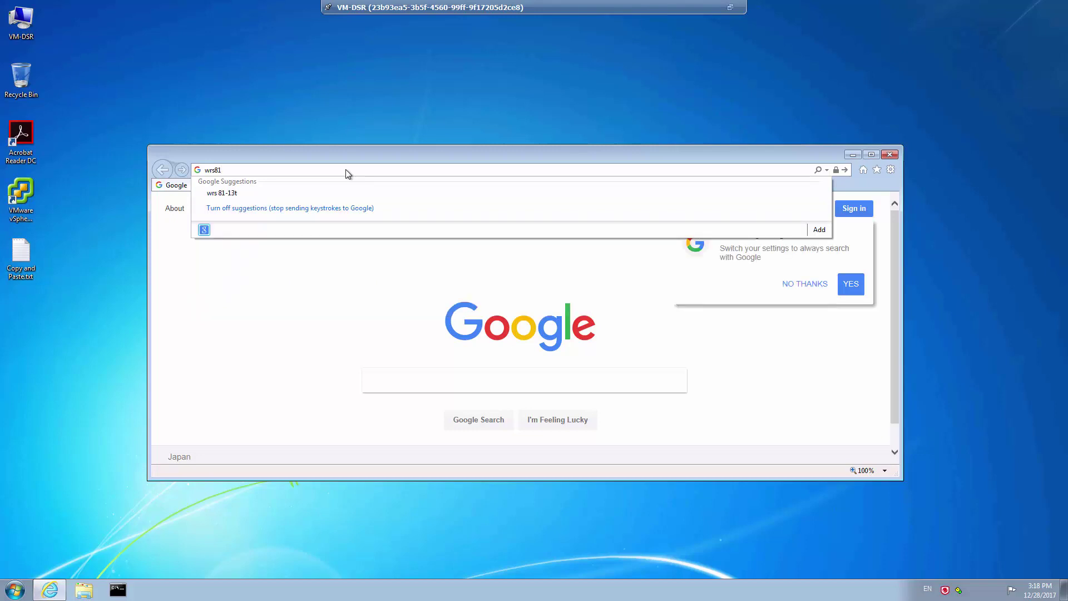
type(".wins")
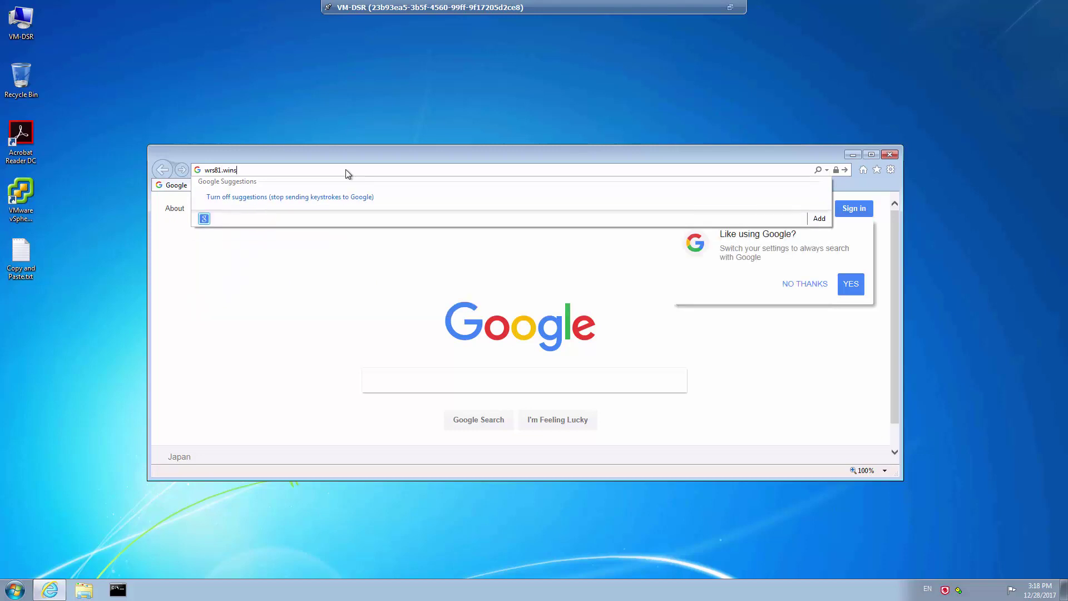
type("hipway.com")
key("Return")
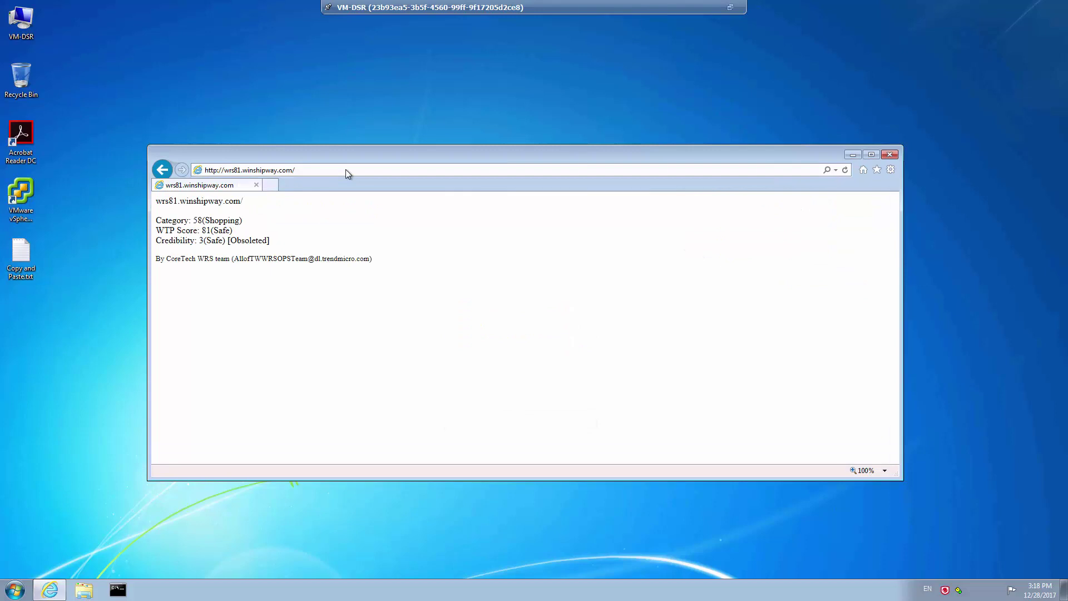
left_click(268, 266)
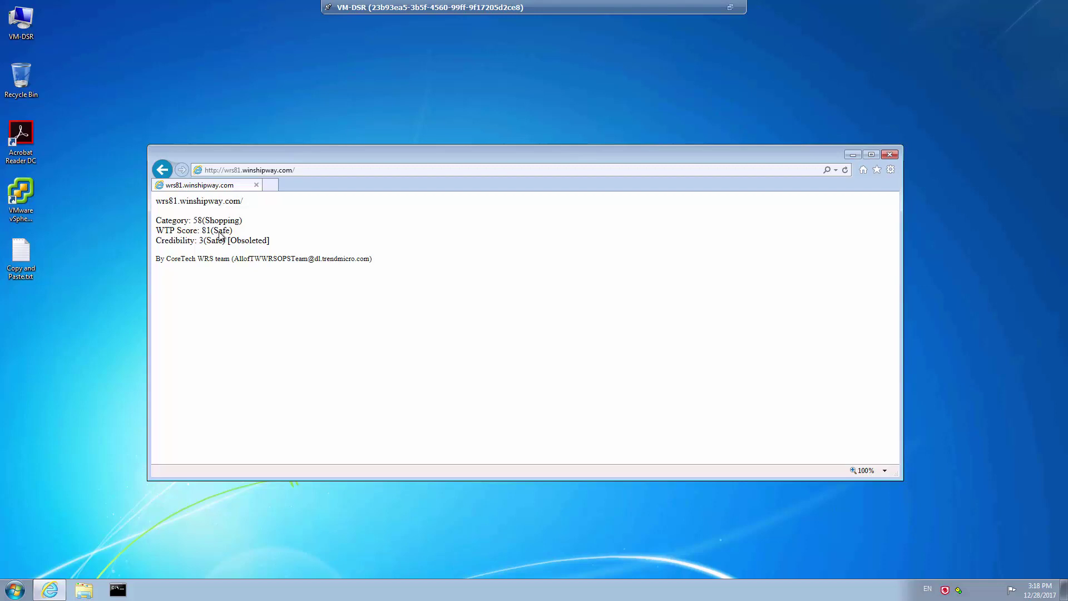
Change the address to wrs71.winshipway.com and load it, showing Unrated category, score and credibility
left_click(235, 172)
left_click(235, 170)
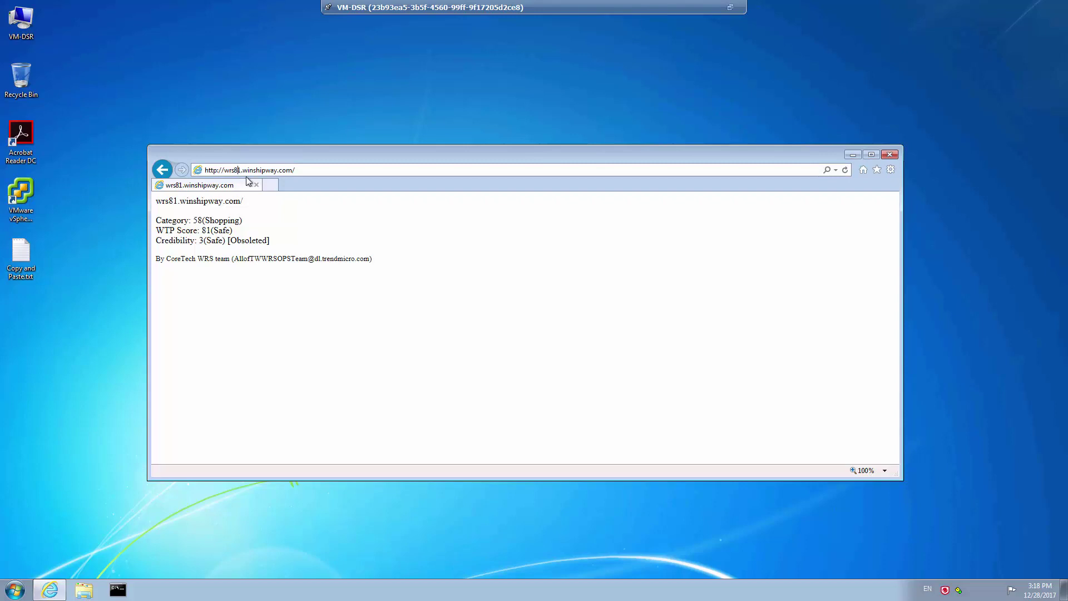
key("BackSpace")
type("7")
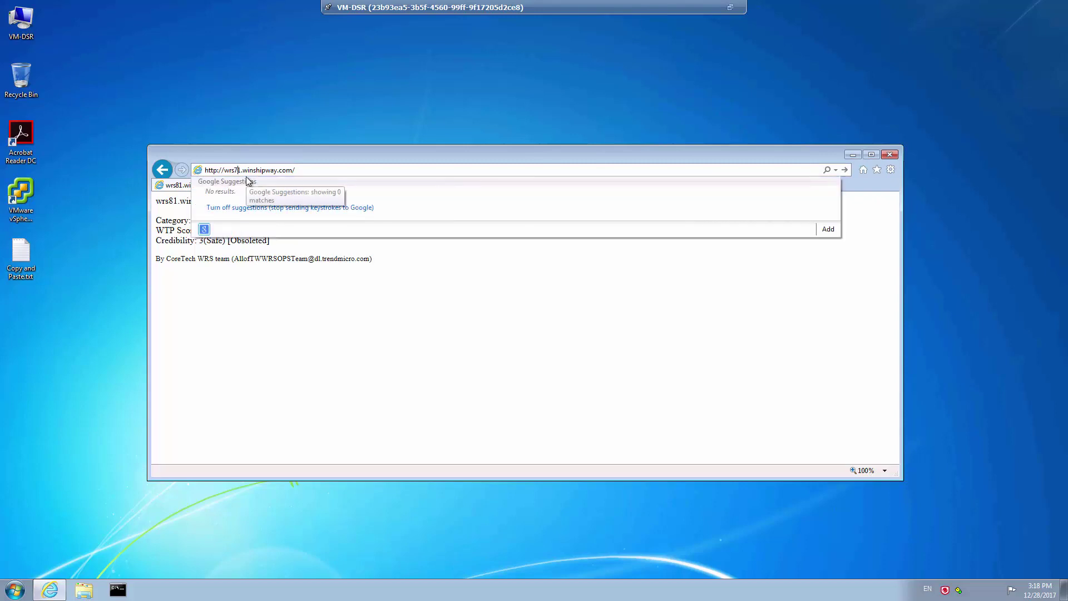
key("Return")
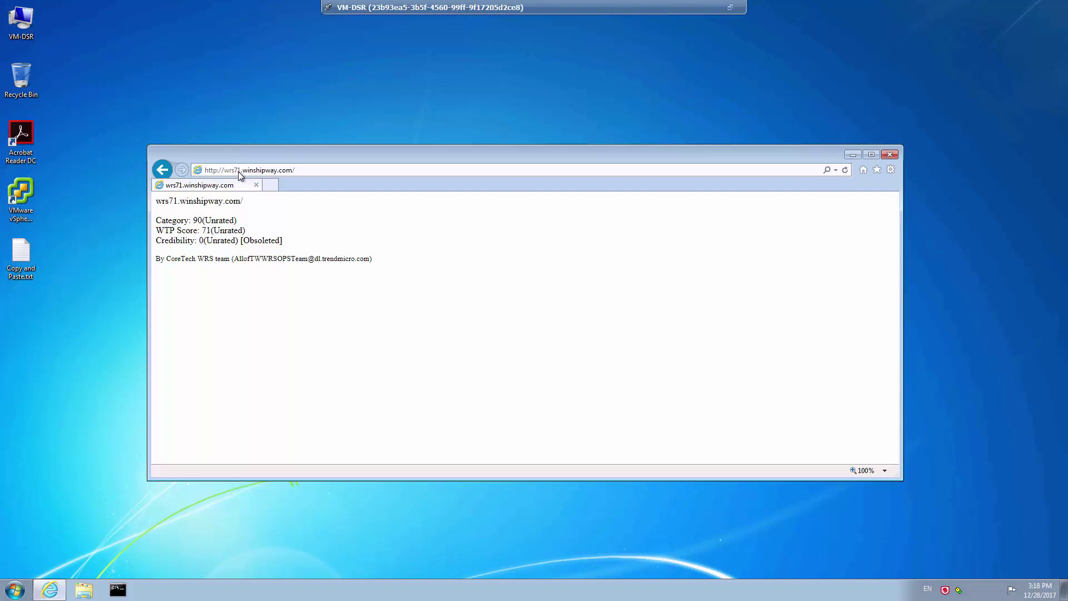
Change the address to wrs31.winshipway.com and load it, getting a Dangerous Page Blocked notice
left_click(236, 169)
left_click(238, 170)
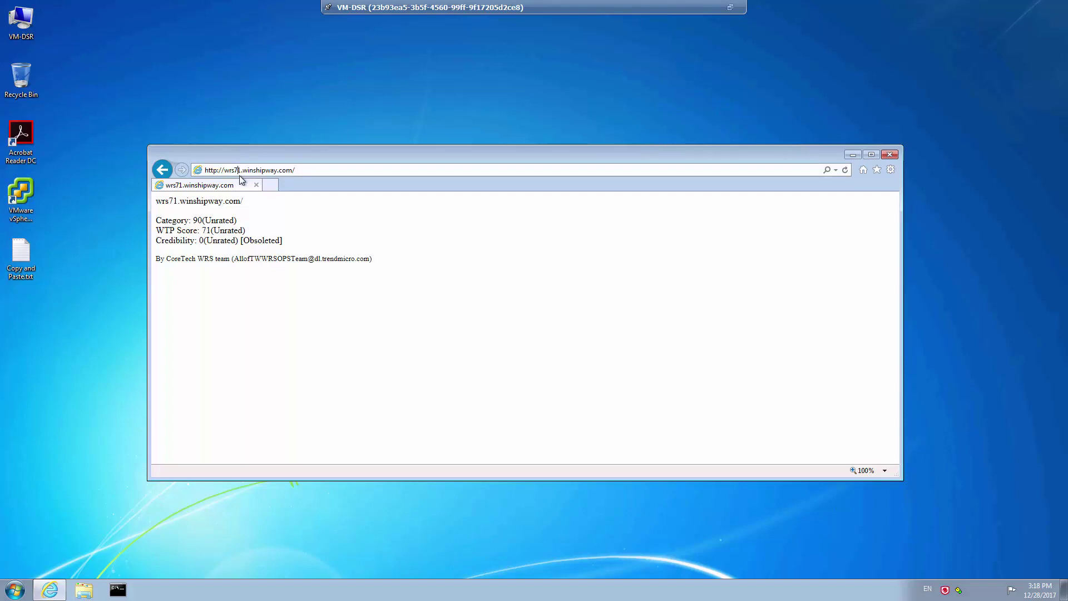
key("BackSpace")
type("3")
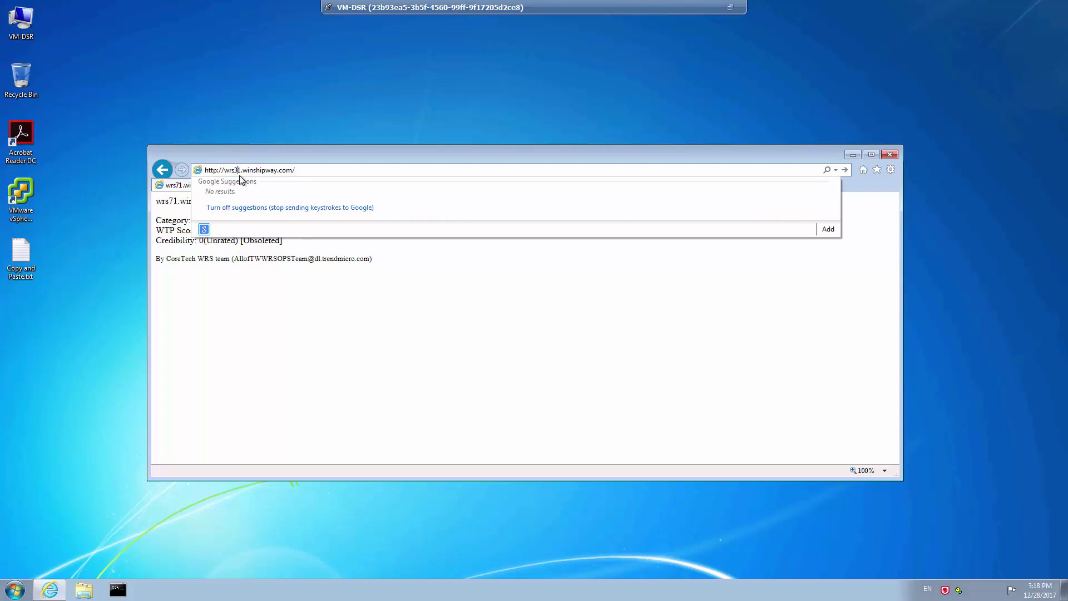
key("Return")
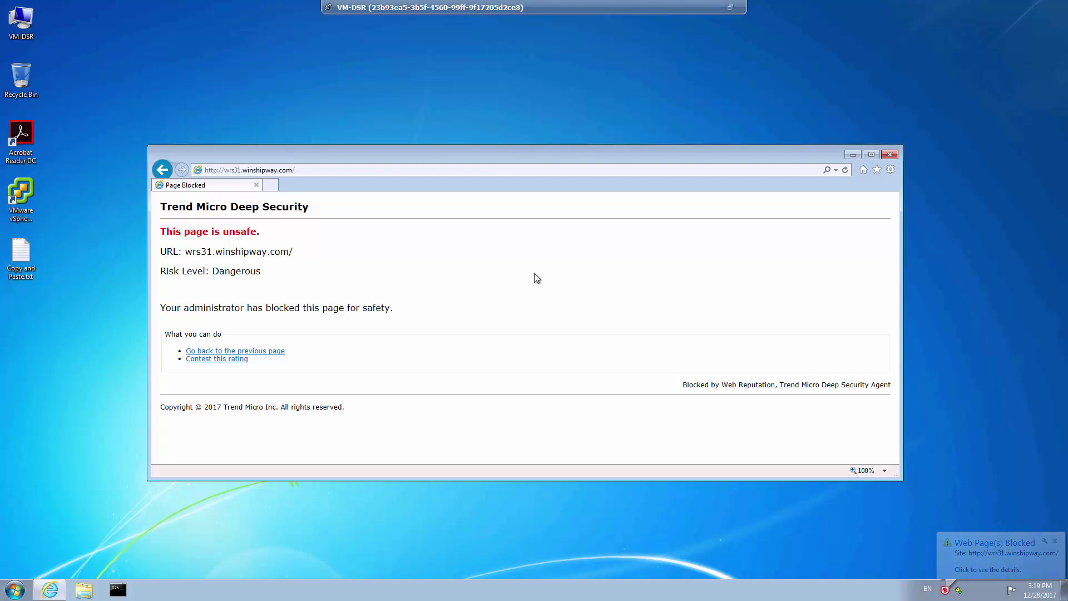
left_click(1000, 534)
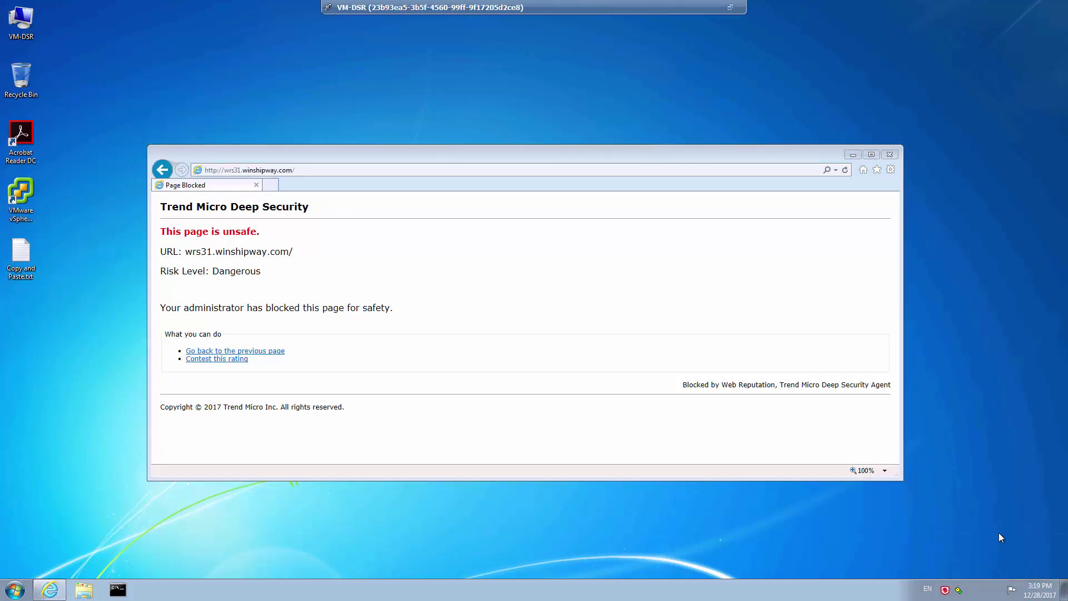
double_click(945, 594)
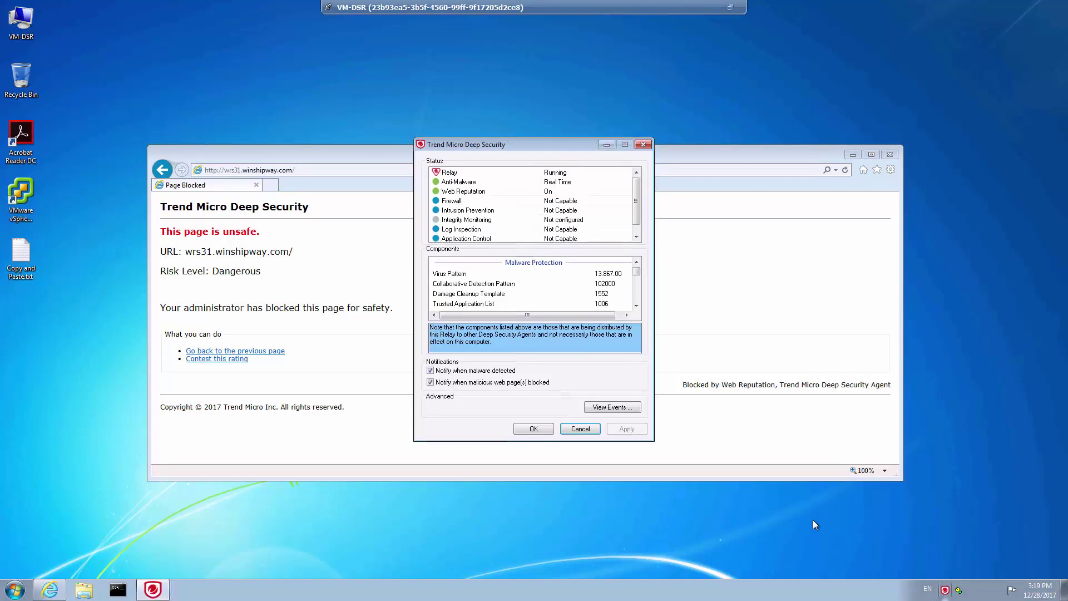
left_click(612, 408)
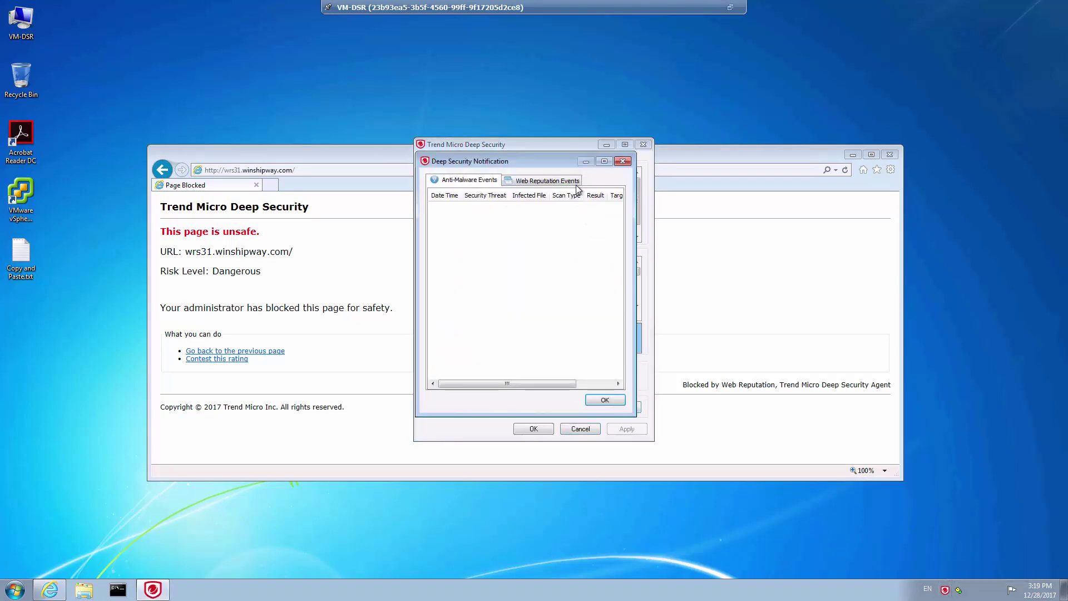
left_click(545, 182)
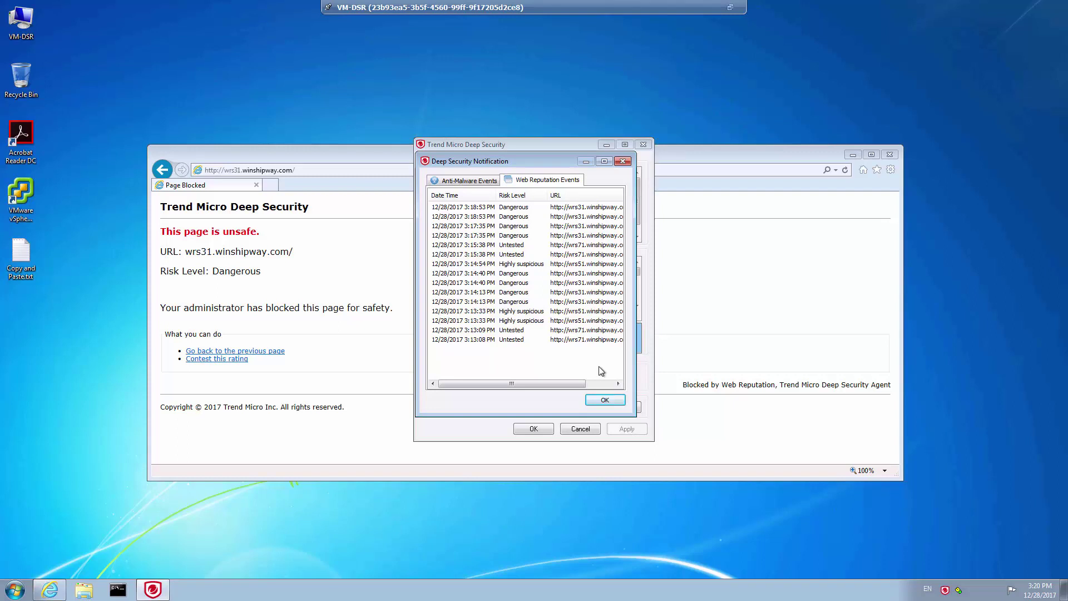
left_click(606, 401)
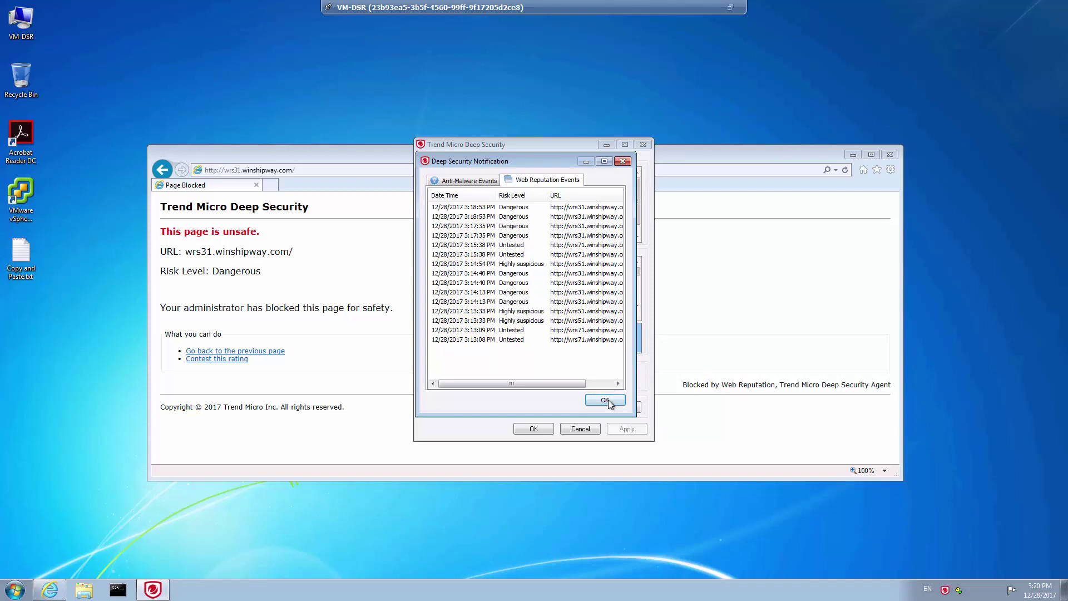
left_click(580, 429)
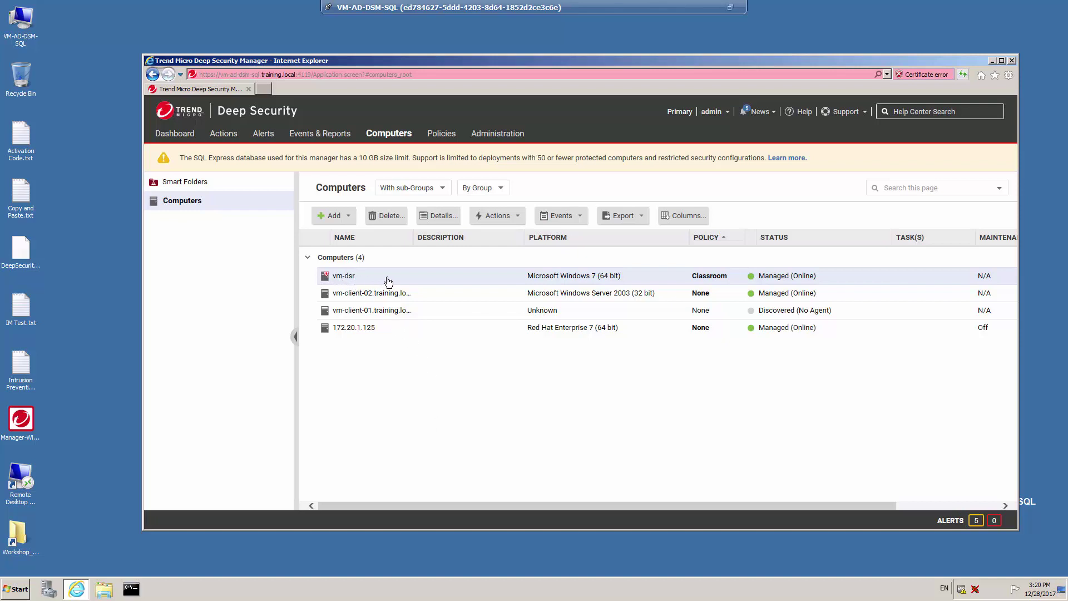
Open vm-dsr's Web Reputation events: wrs71 Untested, wrs51 Highly Suspicious, wrs31 Dangerous
mouse_move(444, 281)
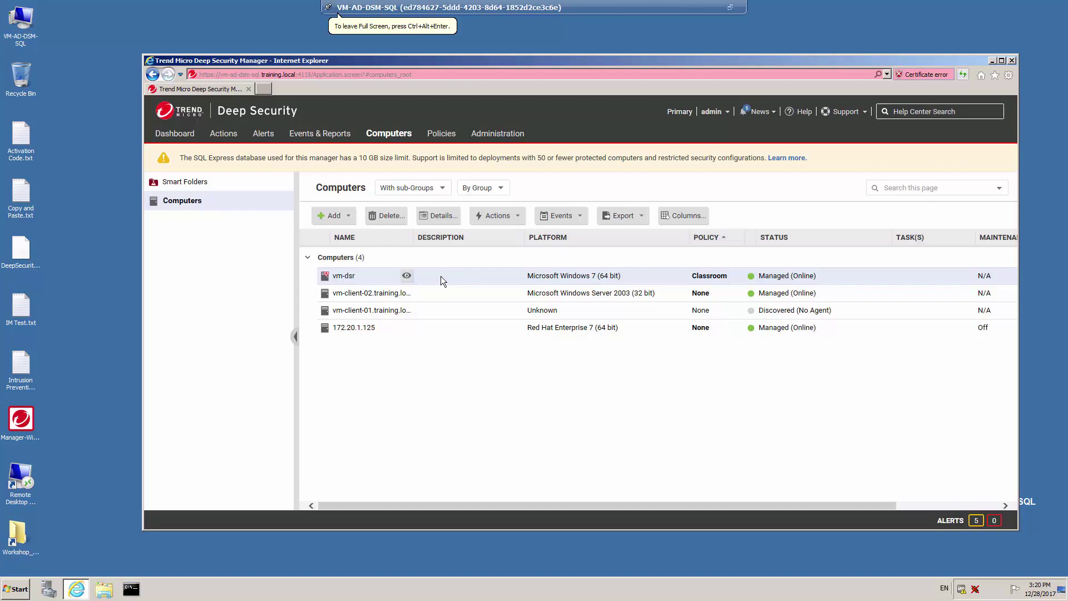
double_click(441, 276)
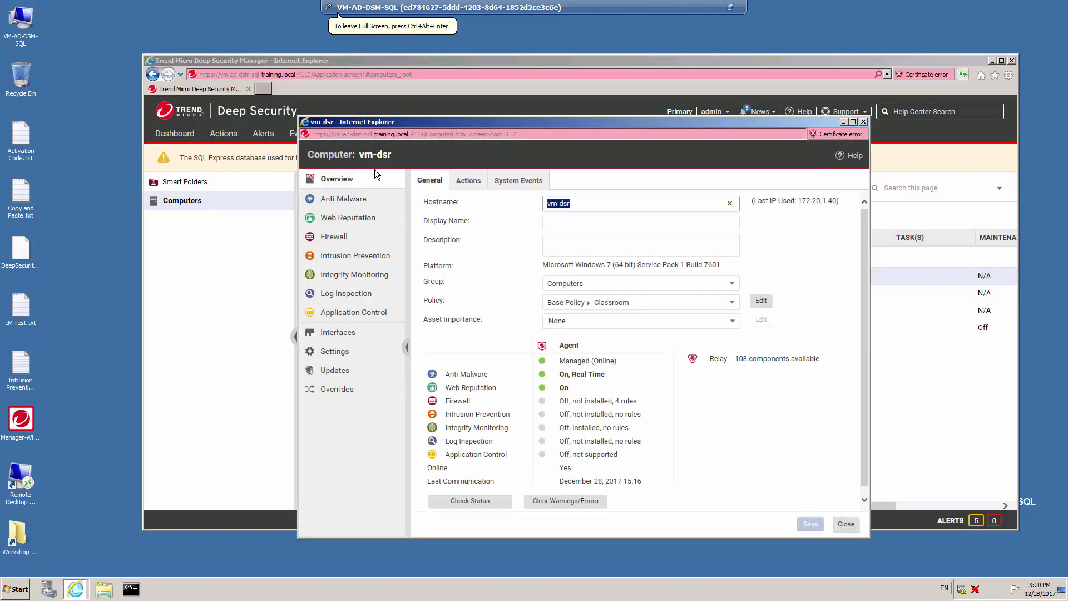
left_click(346, 220)
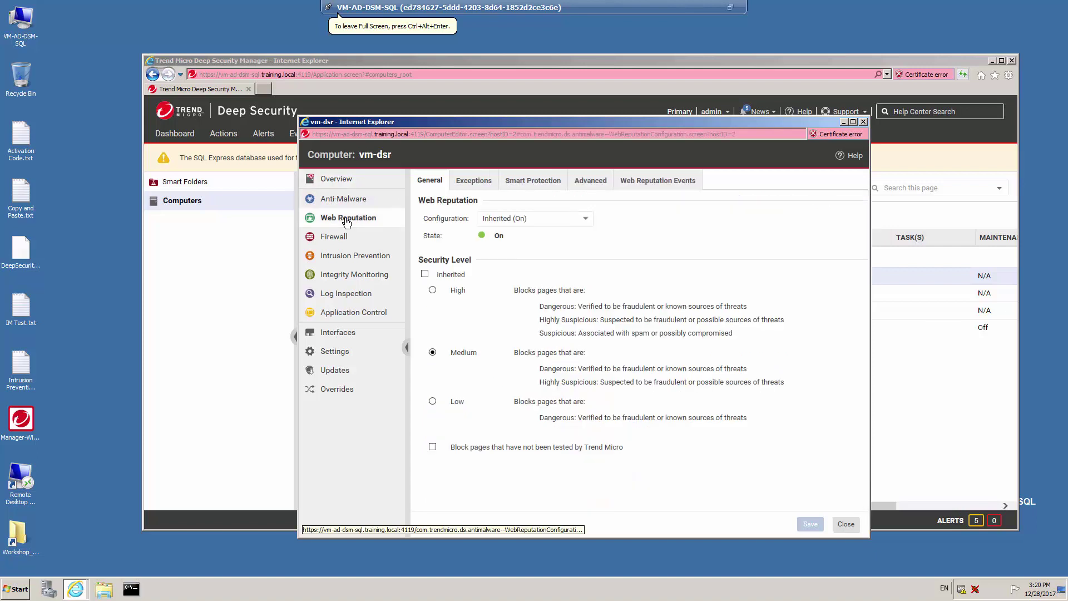
left_click(656, 183)
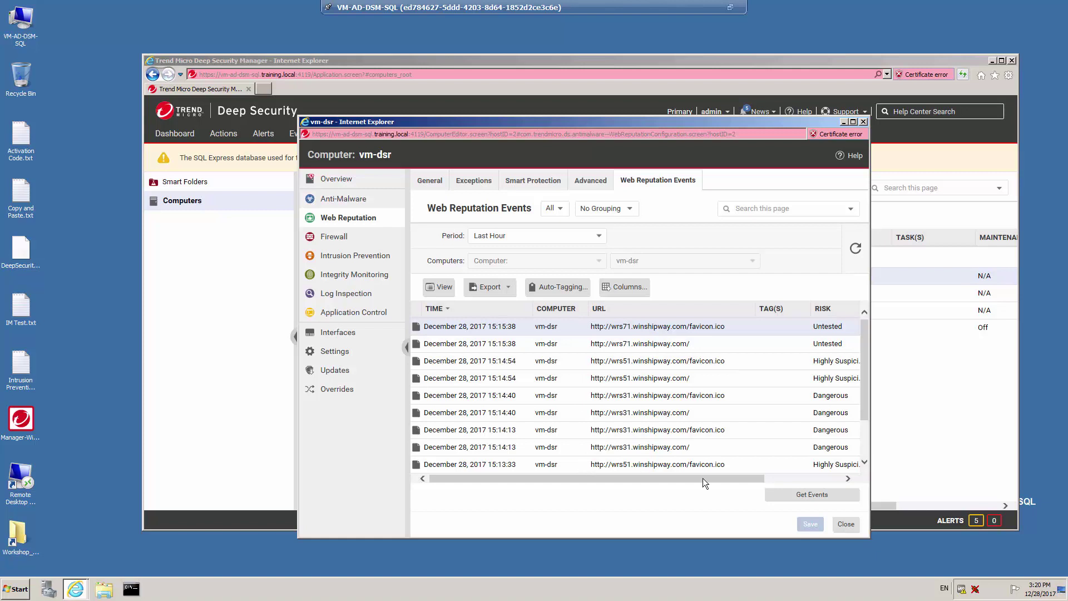
Fetch vm-dsr's latest web reputation events and review the 15:18:53 wrs31 block event's details and actions
left_click(819, 499)
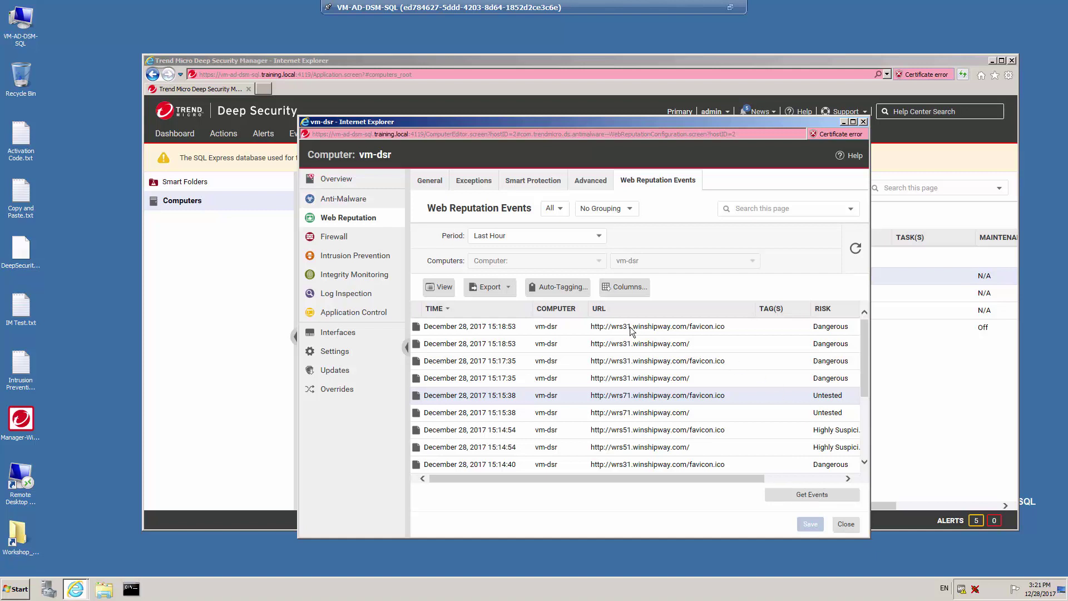
double_click(630, 346)
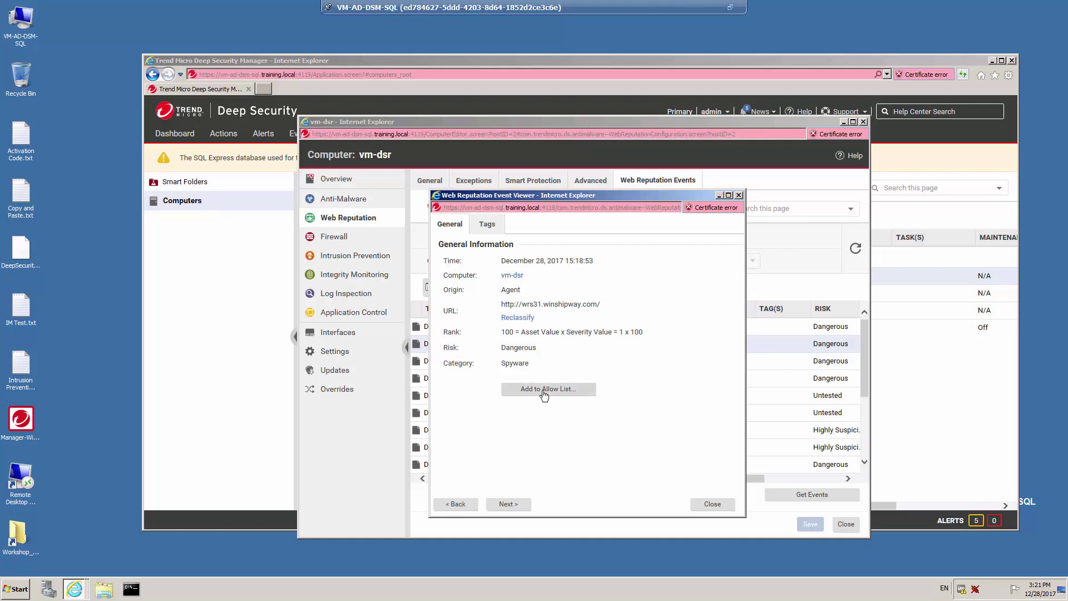
left_click(713, 505)
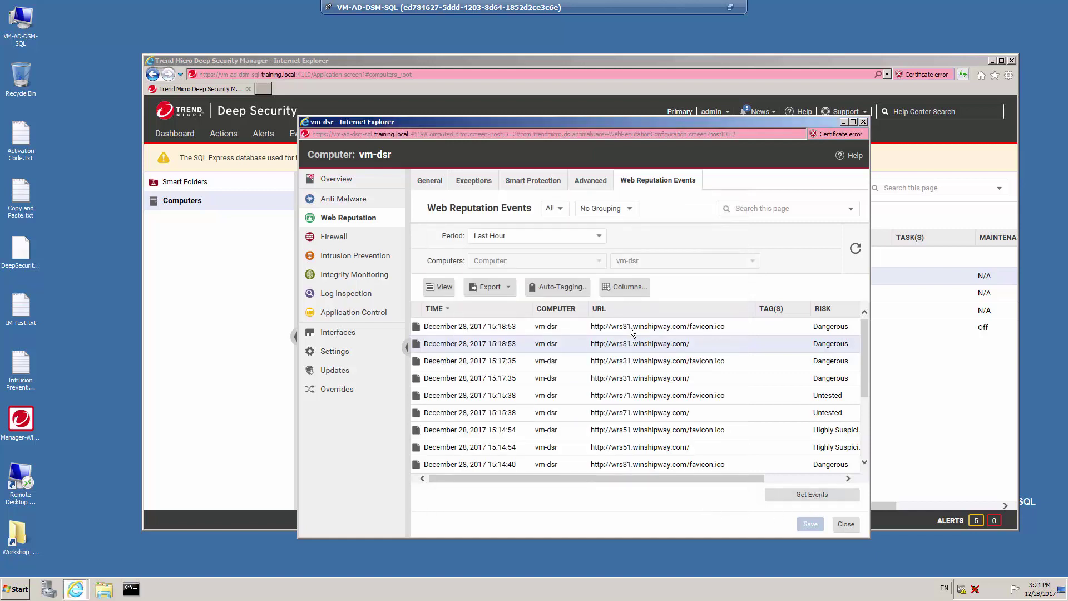
right_click(633, 344)
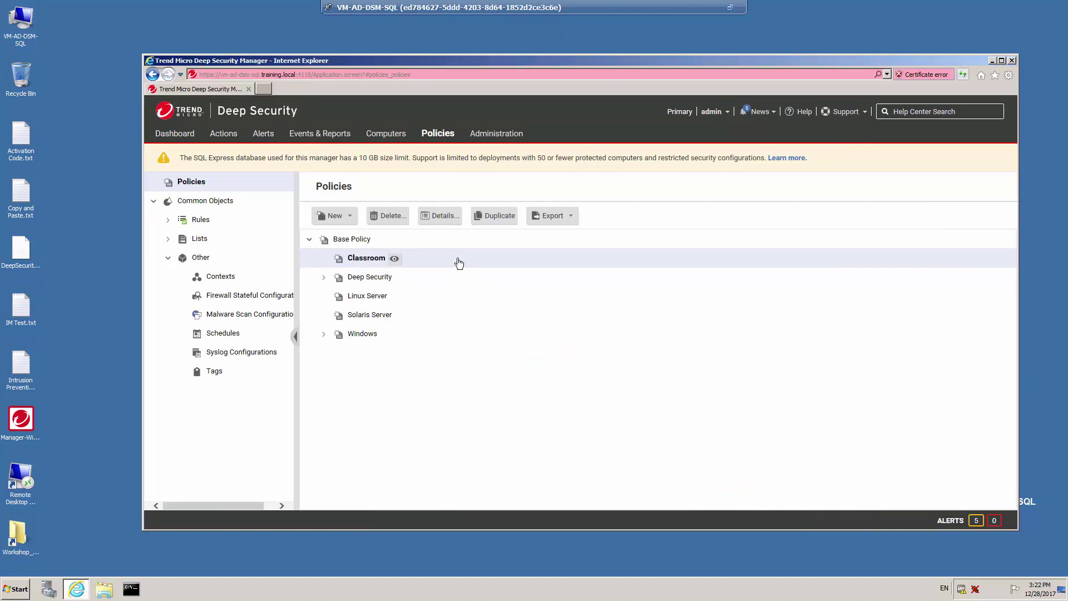
Show the Classroom policy's Advanced Settings, with inherited 4 MB event log size and Inline network engine mode
double_click(420, 263)
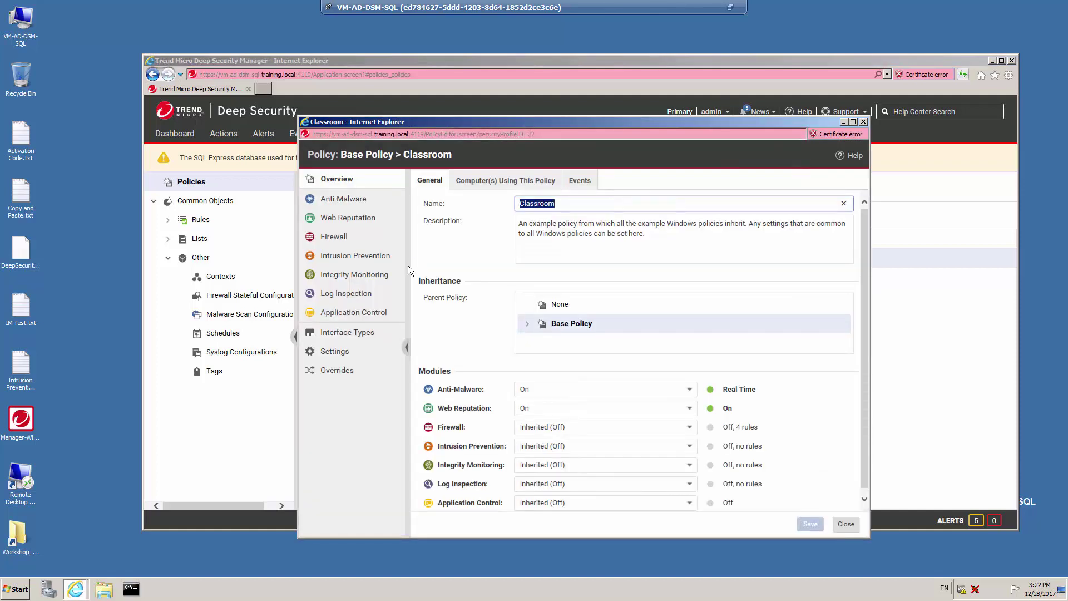
left_click(352, 345)
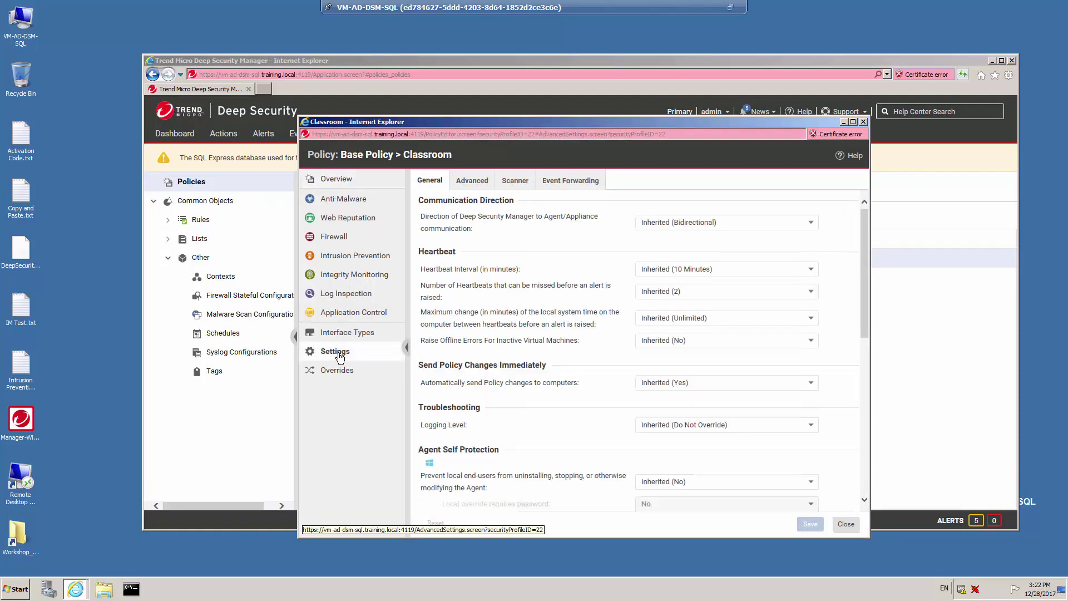
left_click(473, 184)
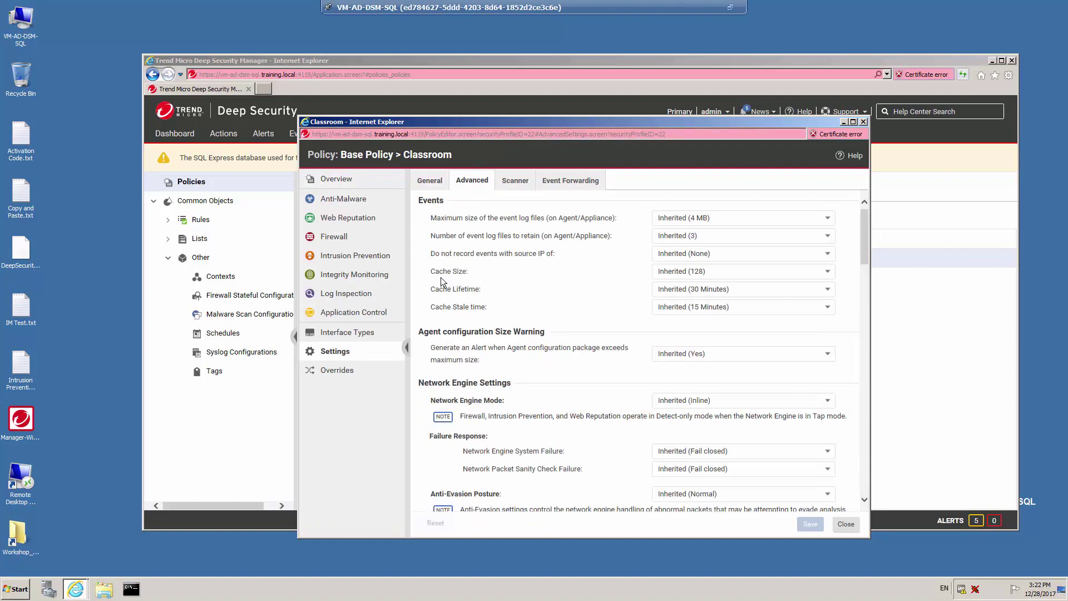